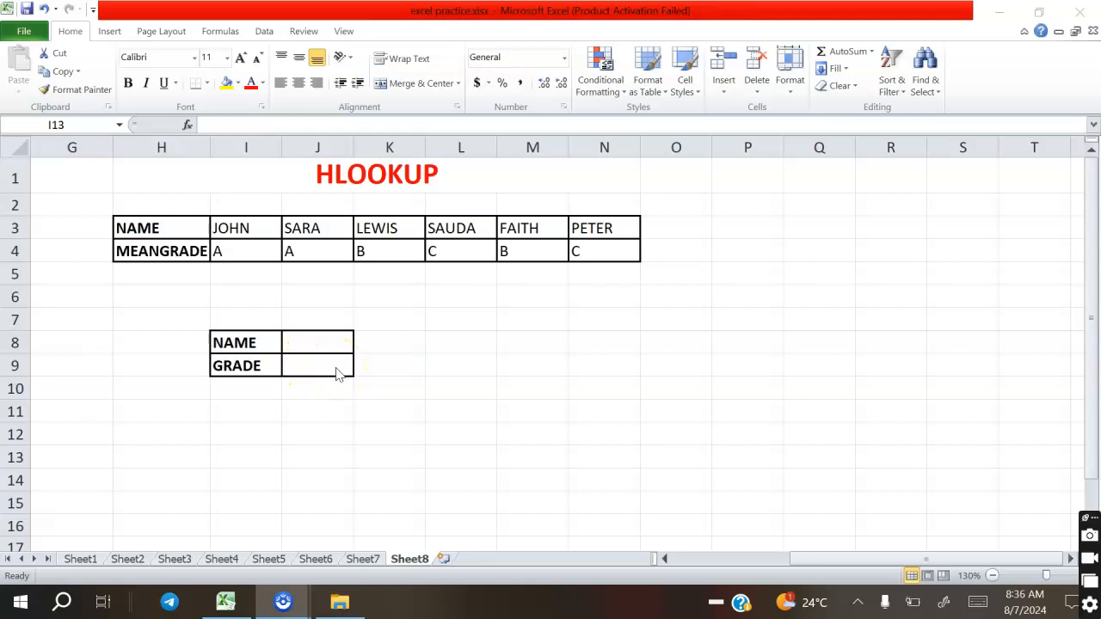
Start an HLOOKUP formula in the GRADE cell J9 with J8 as the lookup value
click(335, 367)
text(=)
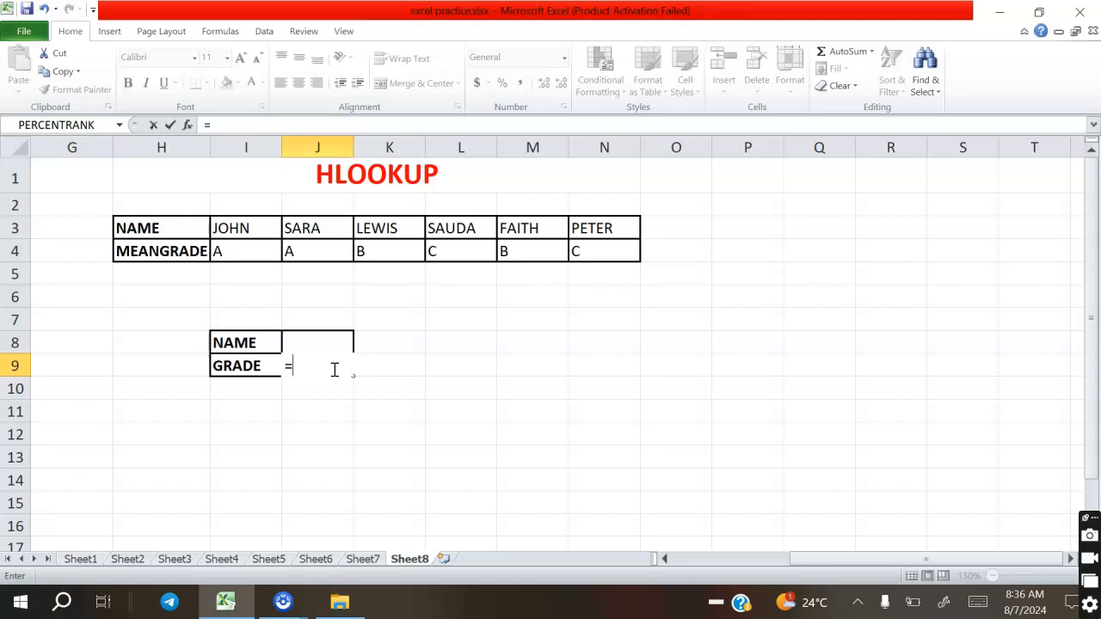
text(HL)
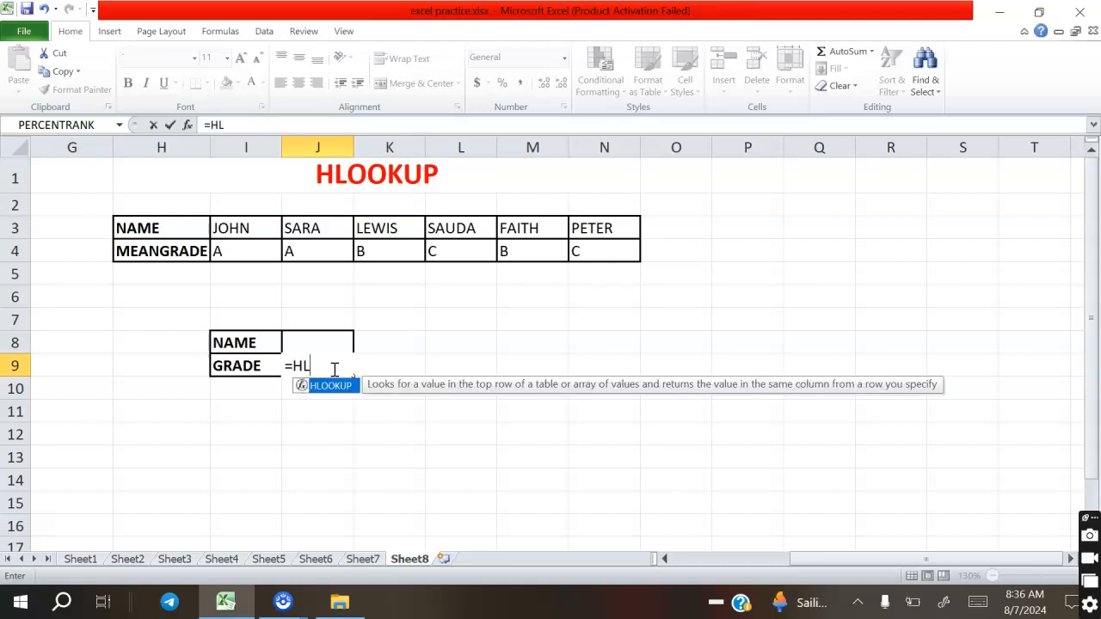
text(OOKUP)
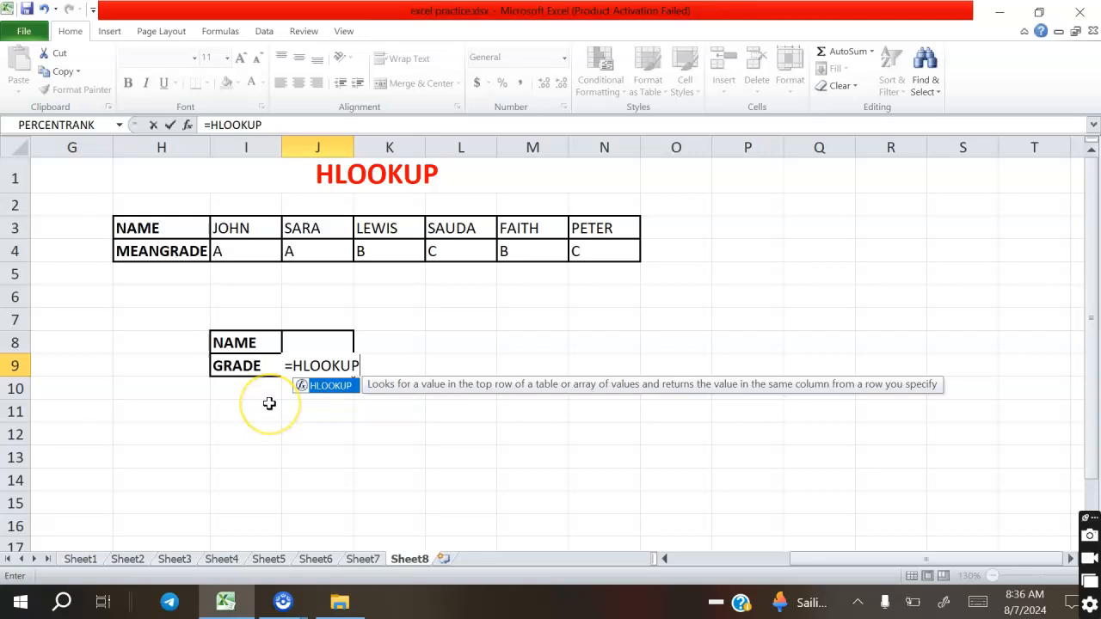
text(()
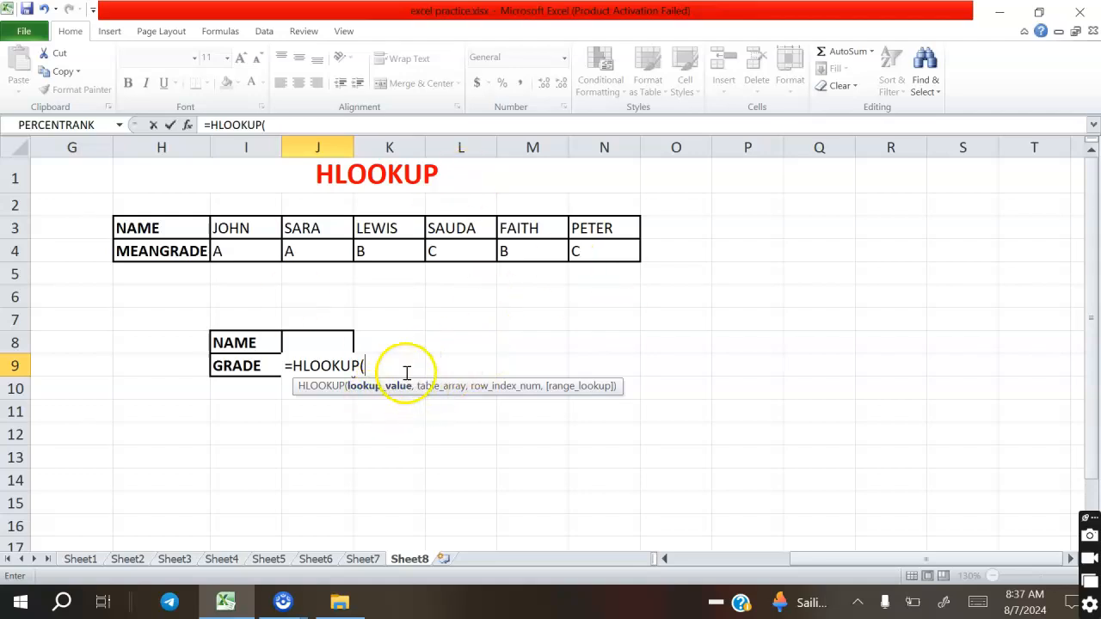
click(317, 342)
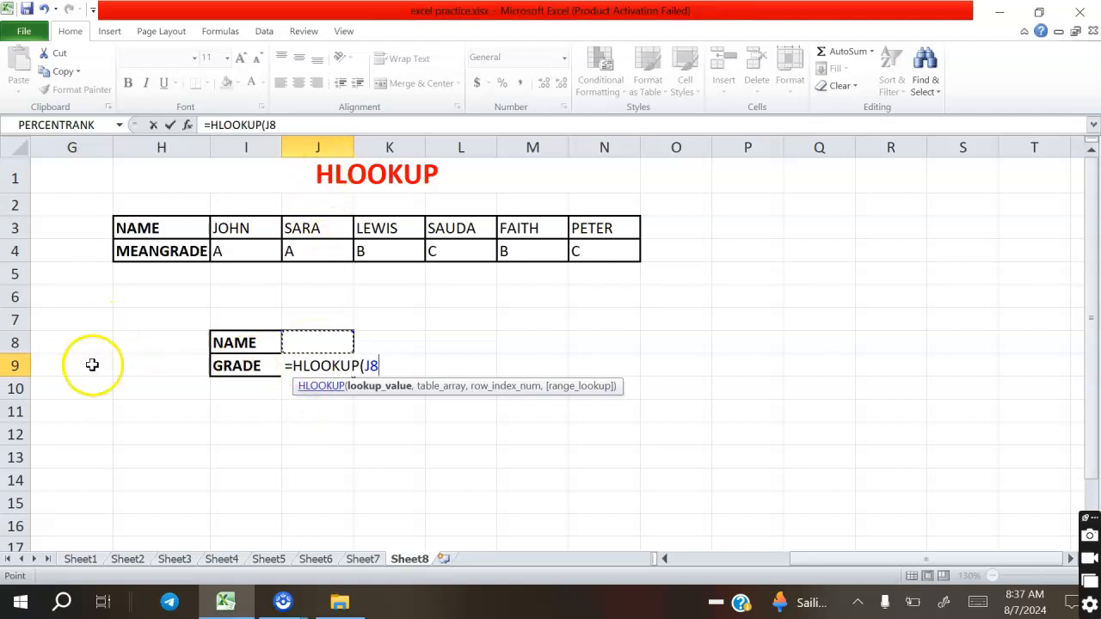
text(,)
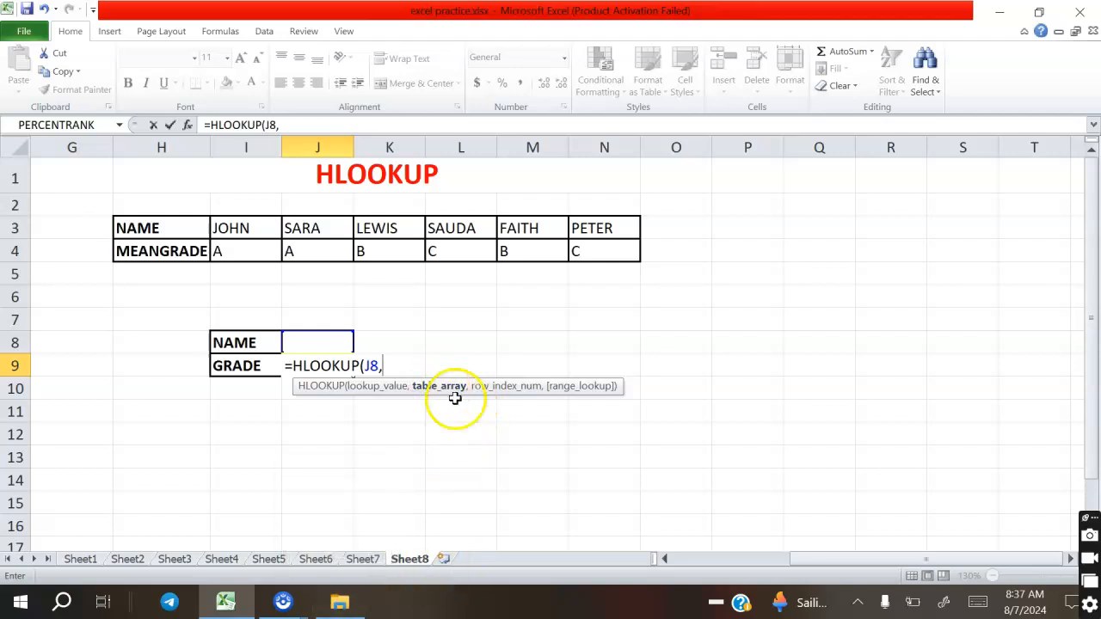
Complete the HLOOKUP formula with table array H3:N4, row index 2 and FALSE for an exact match
drag(115, 226, 576, 249)
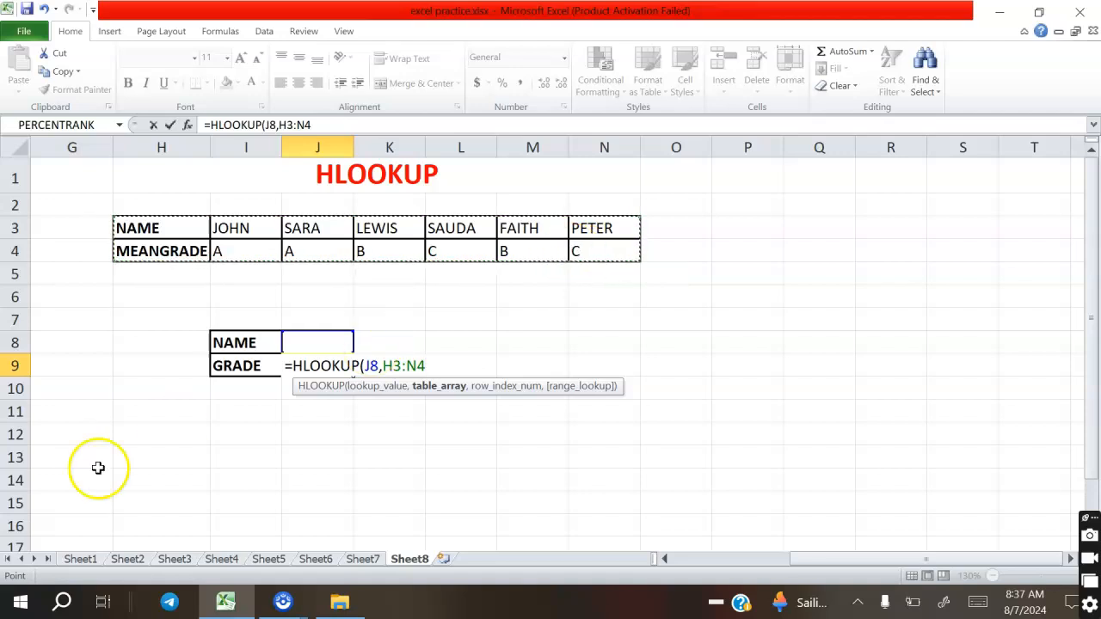
text(,)
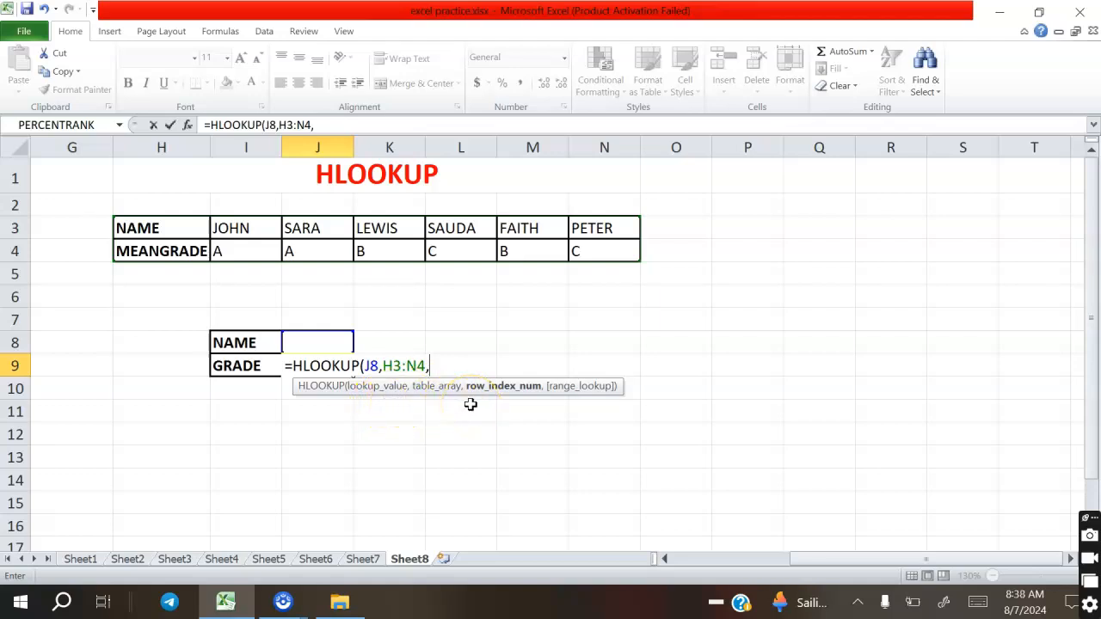
text(2)
text(,)
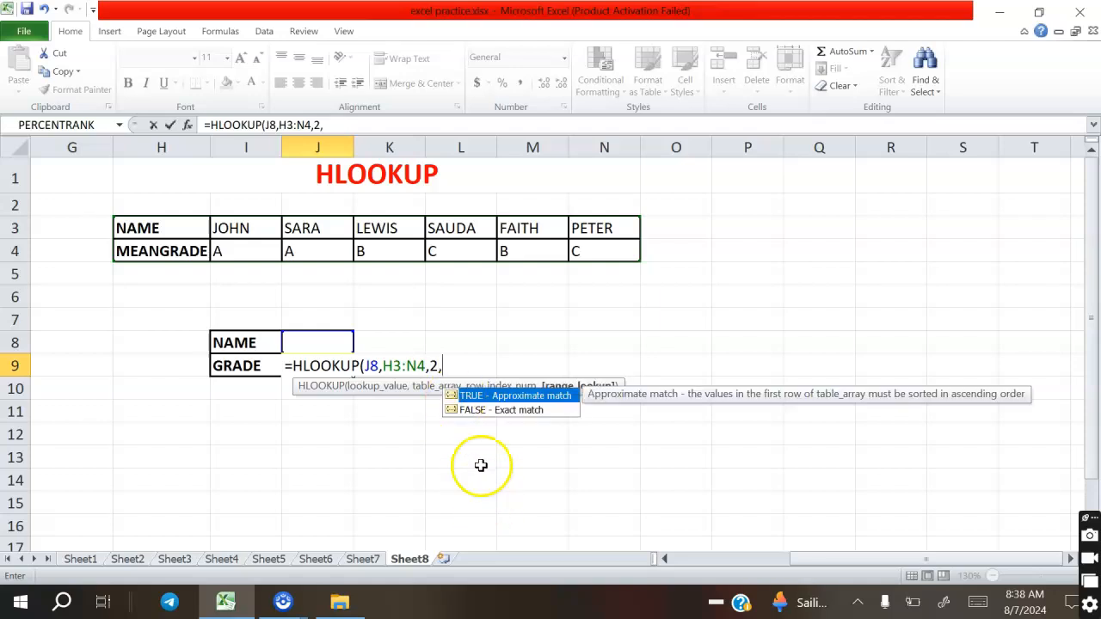
click(479, 412)
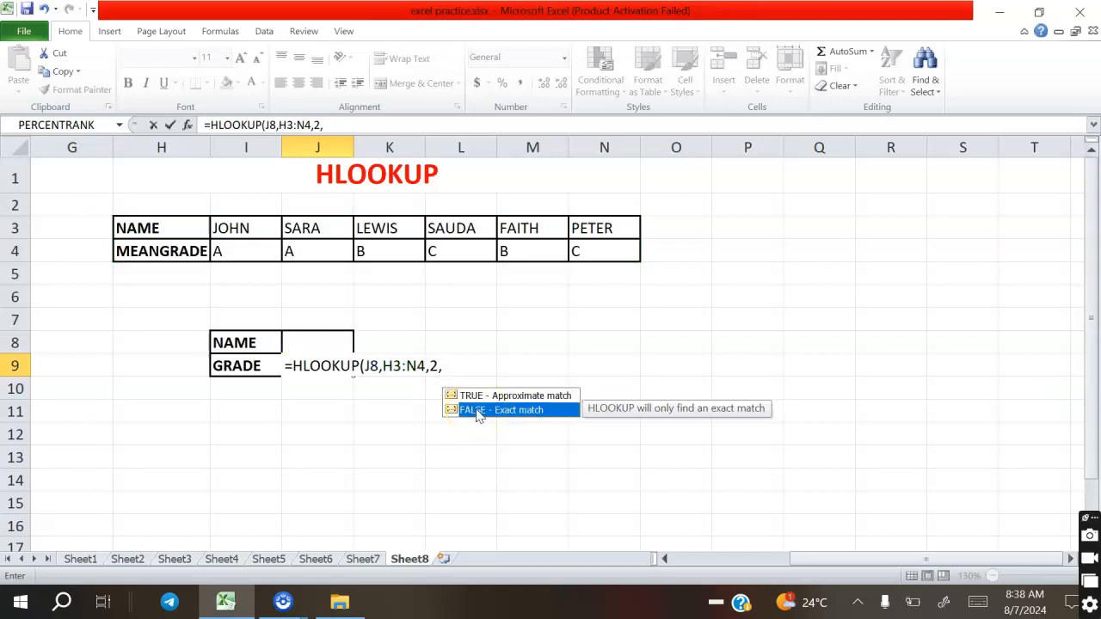
double_click(479, 412)
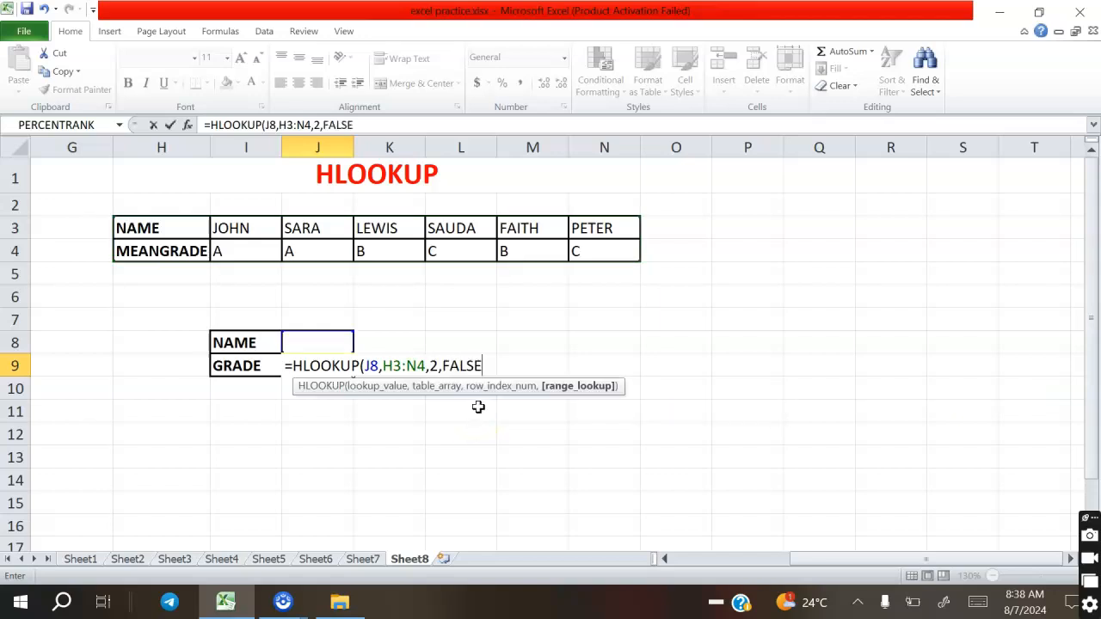
text())
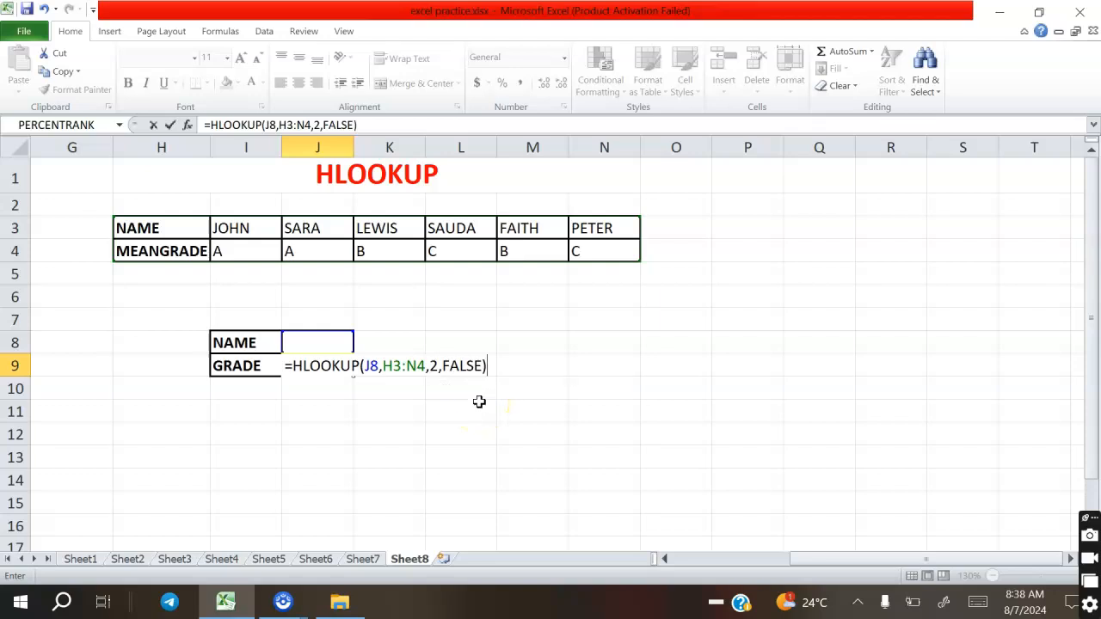
key(Return)
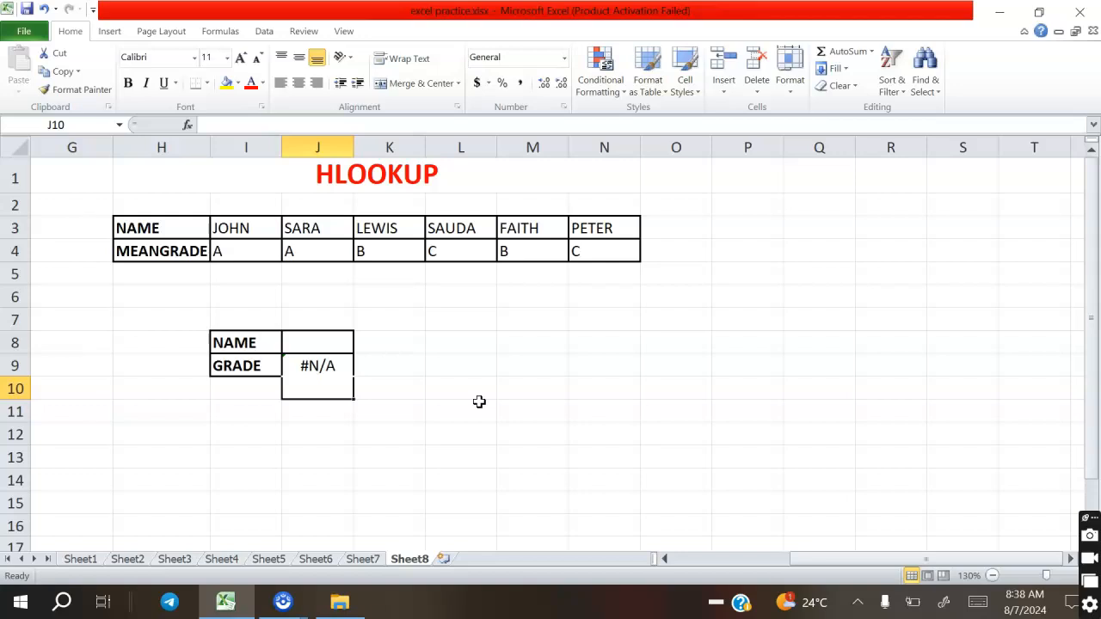
Enter the student name from I3 into the NAME cell J8 to test the lookup
click(258, 484)
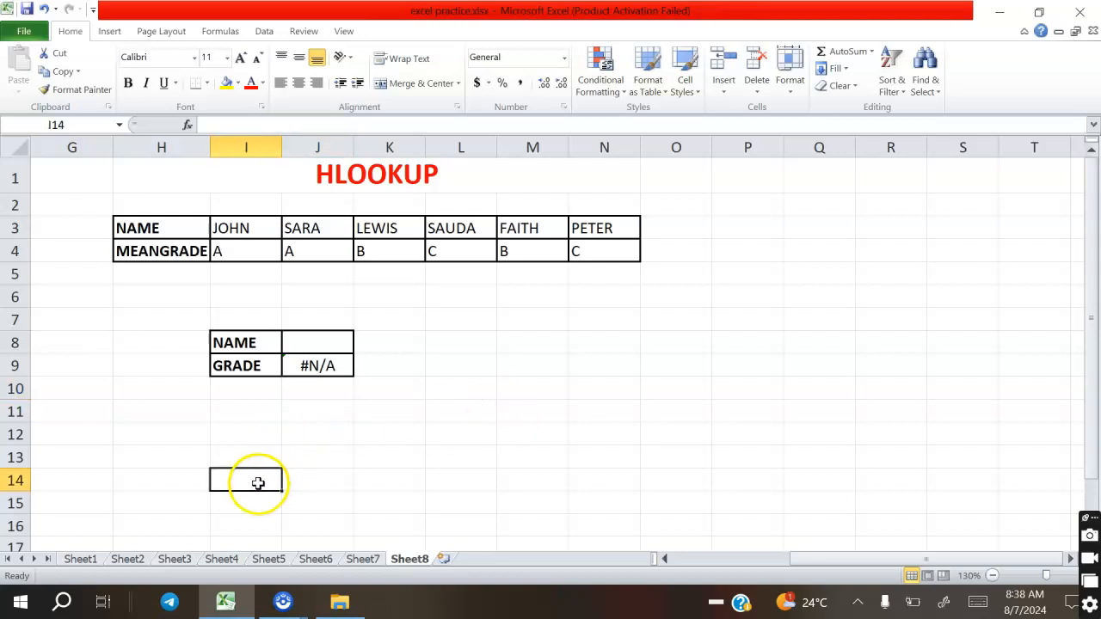
click(342, 342)
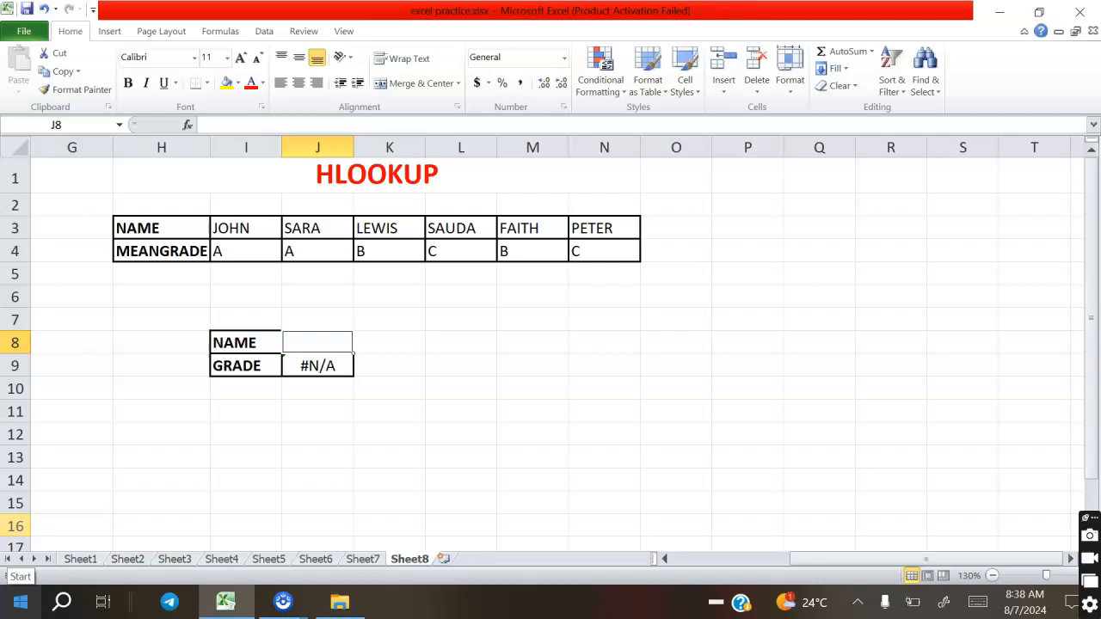
text(JOHN)
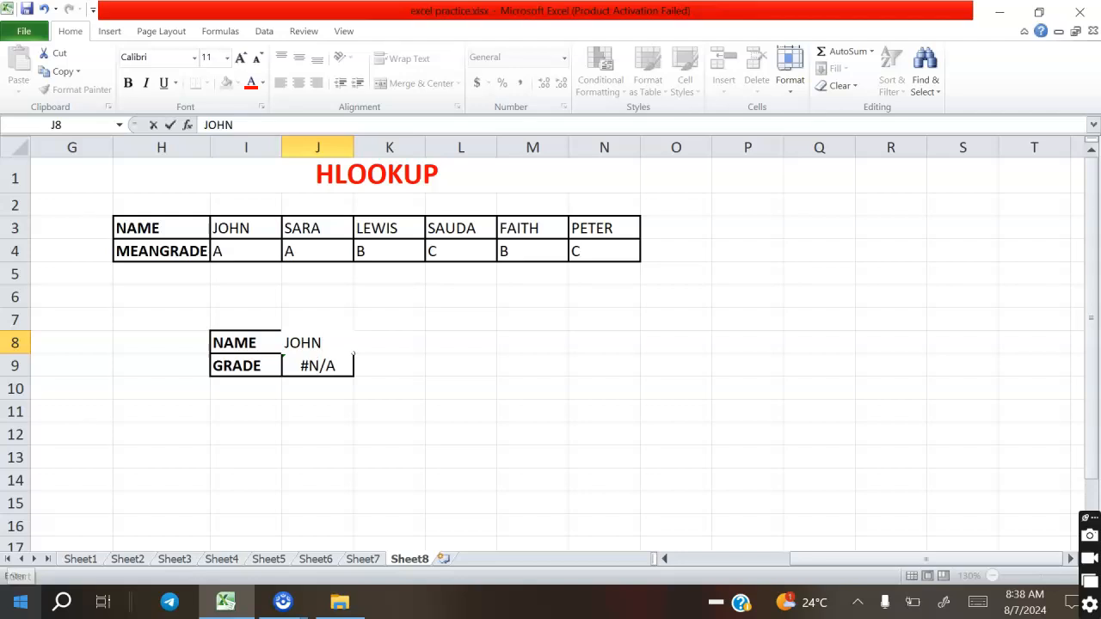
key(Return)
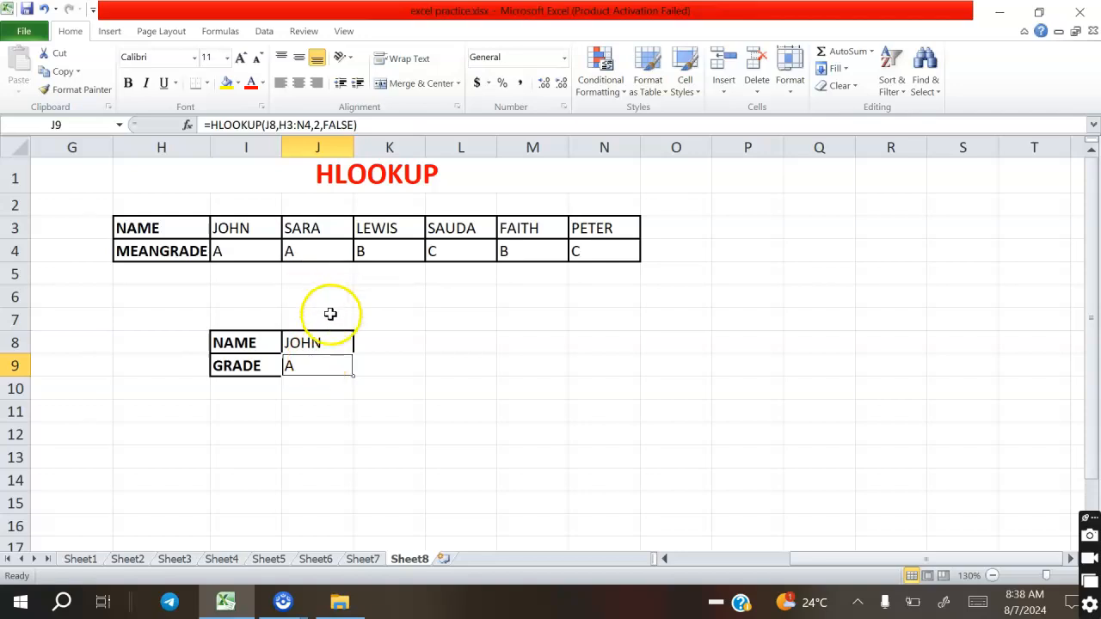
Replace the name in J8 with the student name from K3 to look up another grade
click(338, 343)
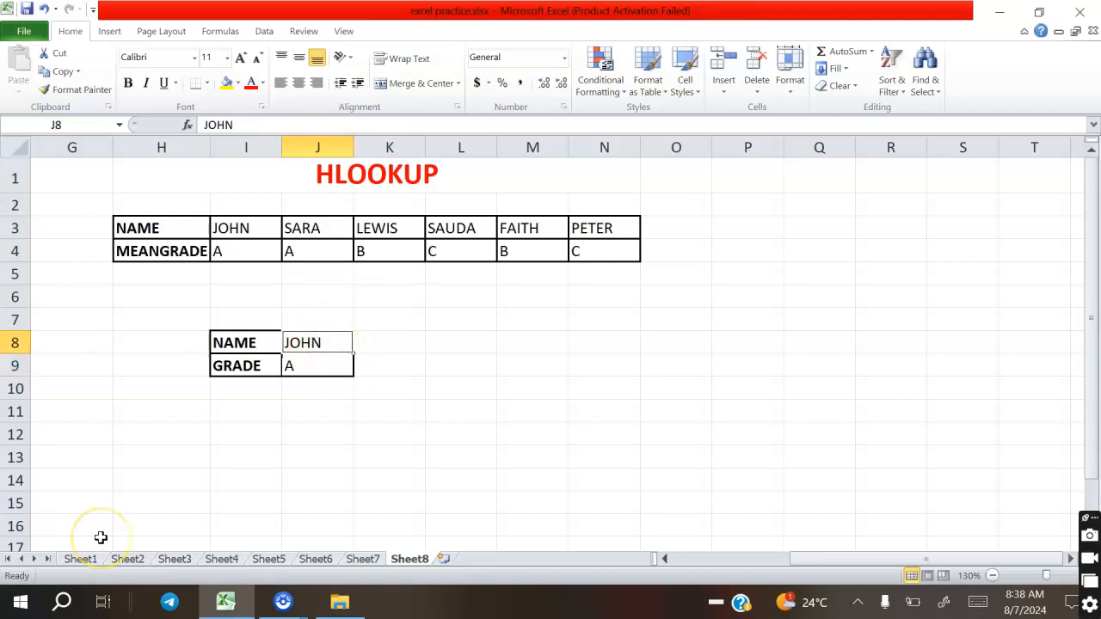
key(BackSpace)
text(LEWIS)
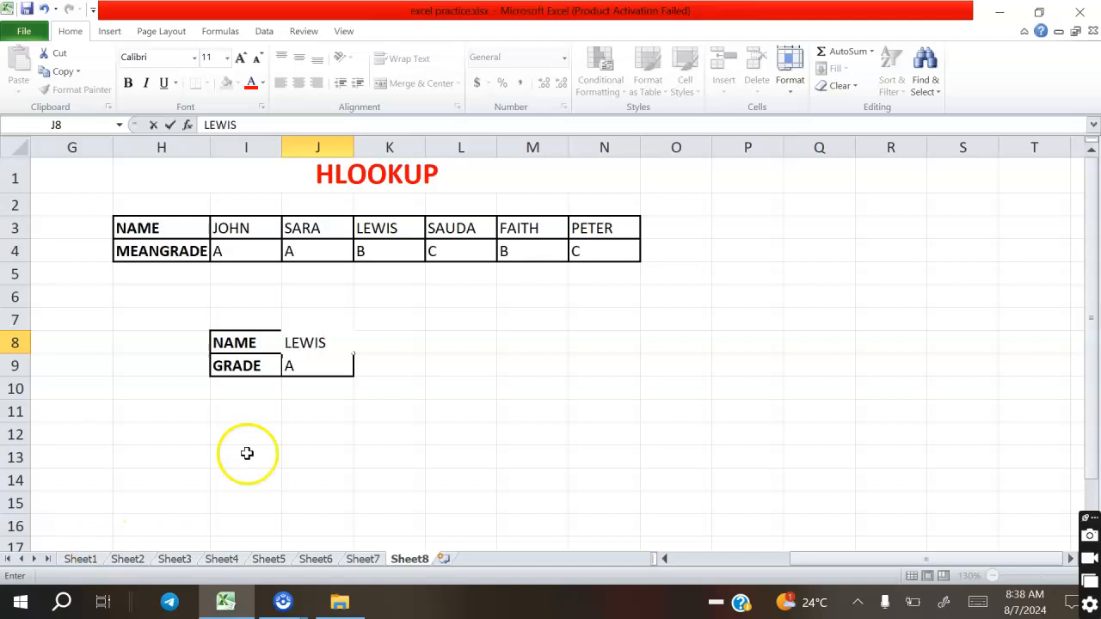
click(309, 368)
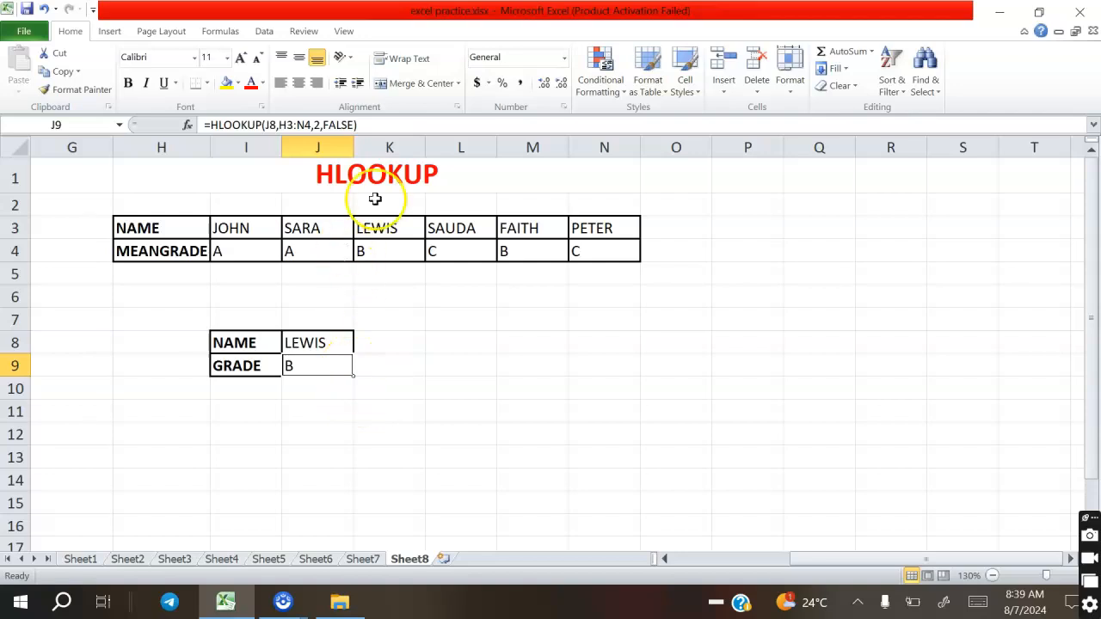
Change the range lookup argument of the HLOOKUP formula in J9 to TRUE for an approximate match
click(344, 126)
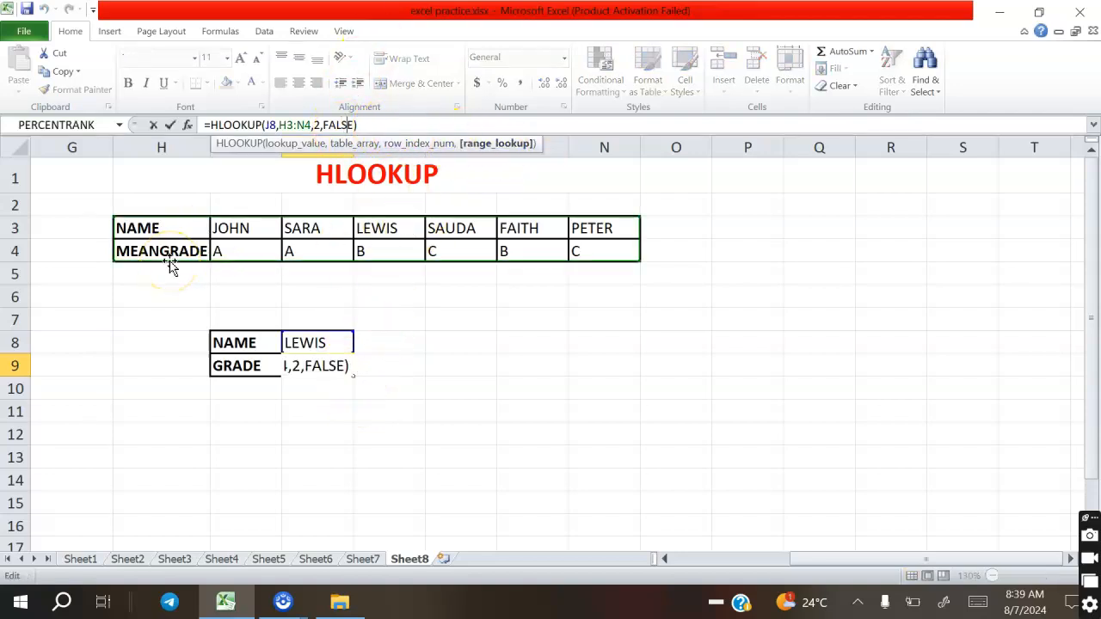
key(BackSpace)
key(BackSpace)
key(BackSpace)
key(BackSpace)
key(BackSpace)
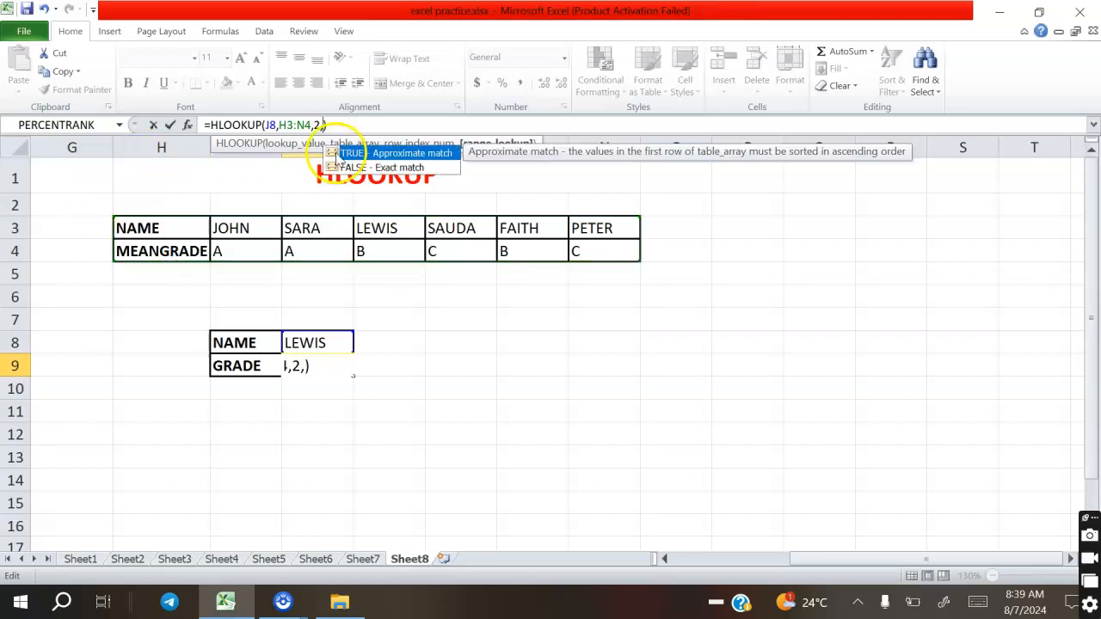
double_click(402, 156)
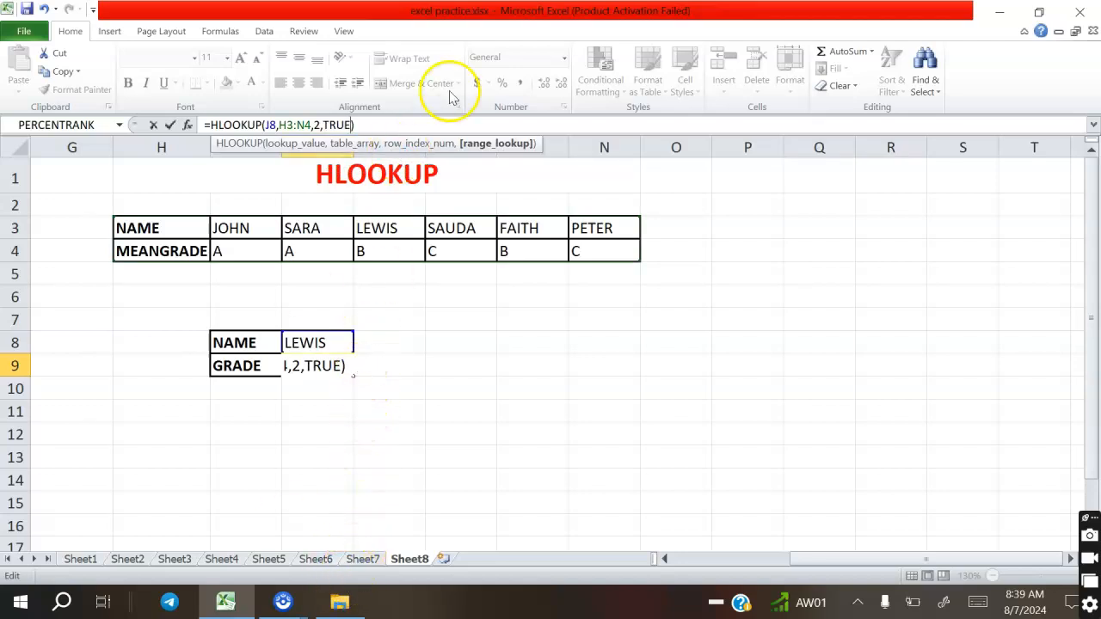
key(Return)
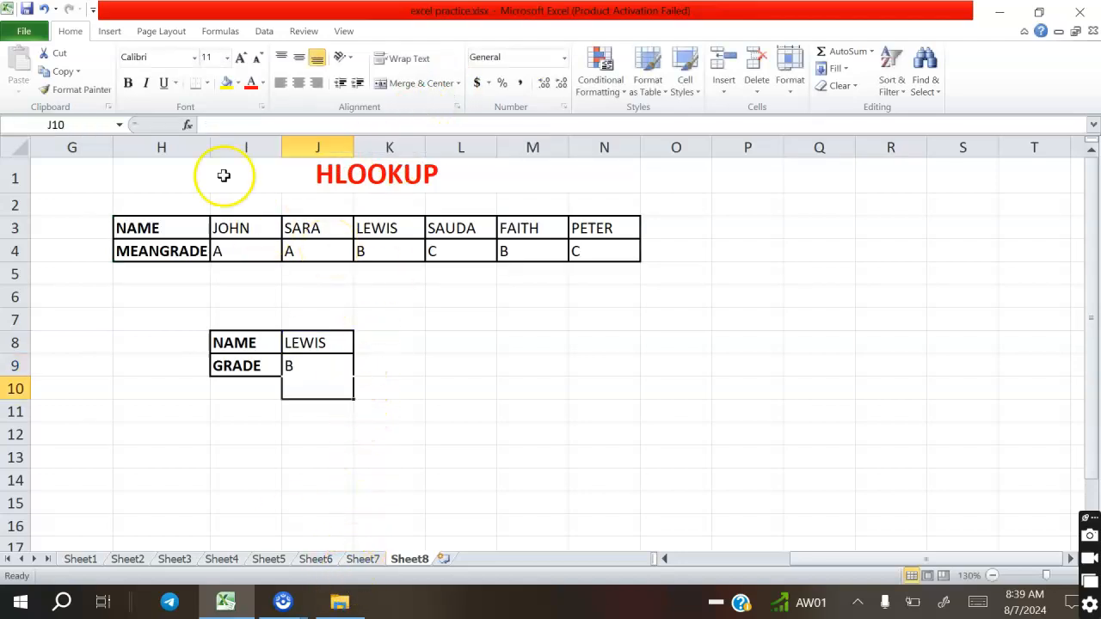
Enter the student name from J3 in cell J8 to test the approximate match
click(314, 345)
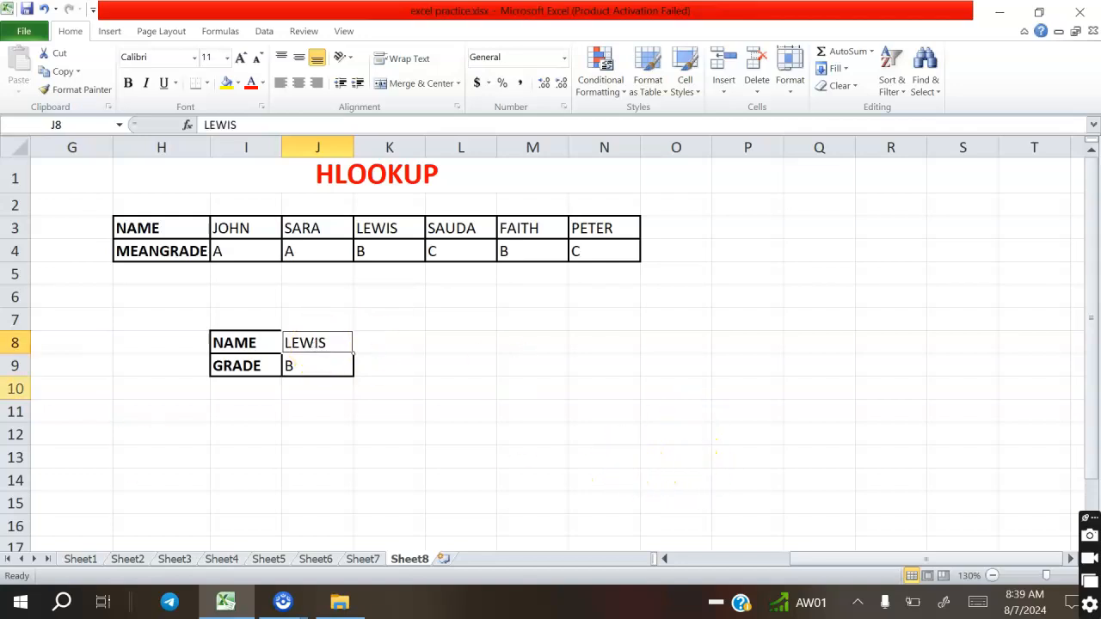
text(SARA)
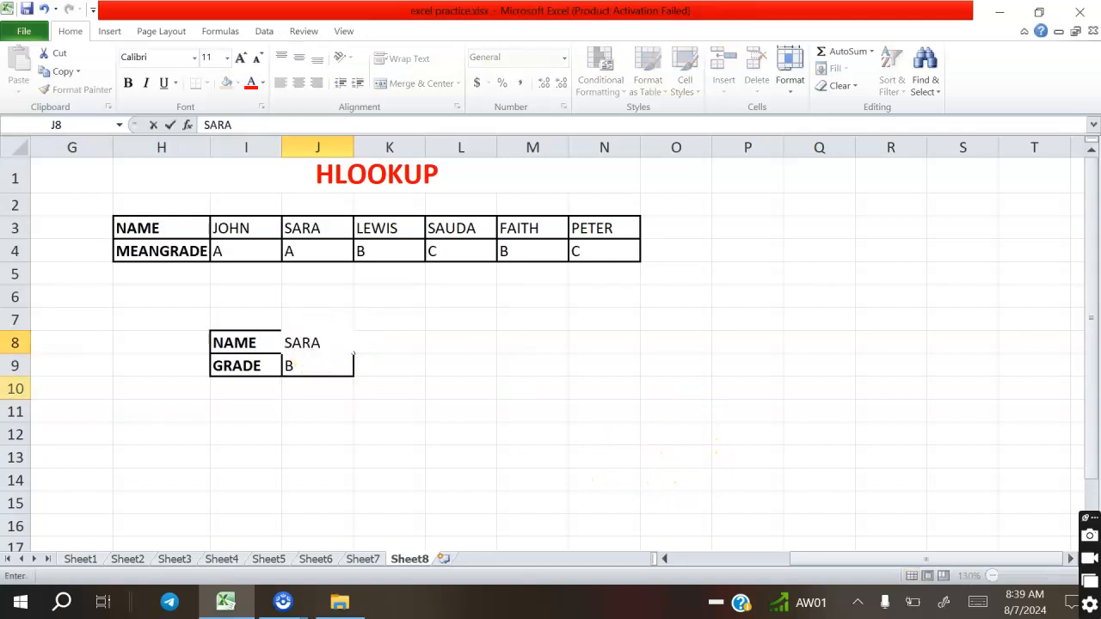
key(Return)
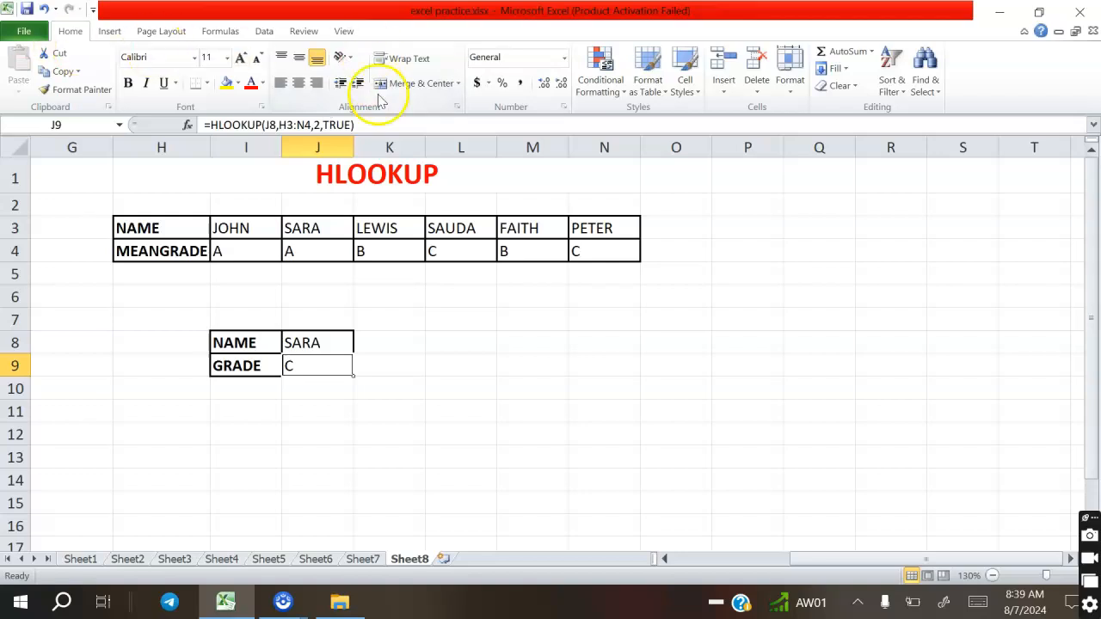
Set the range lookup argument of the HLOOKUP formula in J9 back to FALSE for an exact match
click(349, 127)
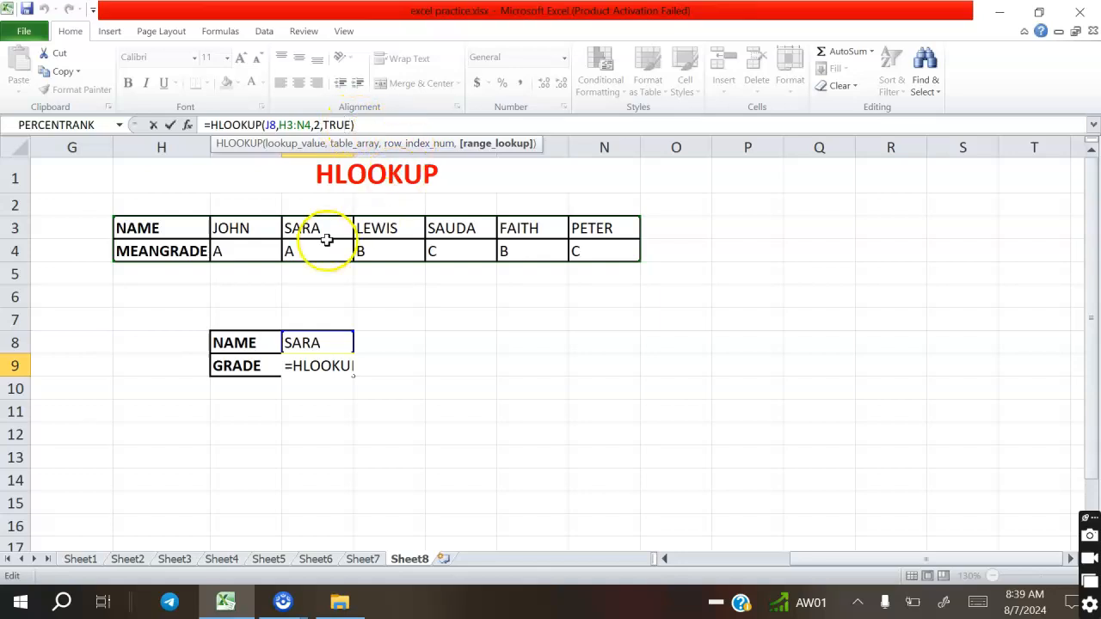
key(BackSpace)
key(BackSpace)
key(BackSpace)
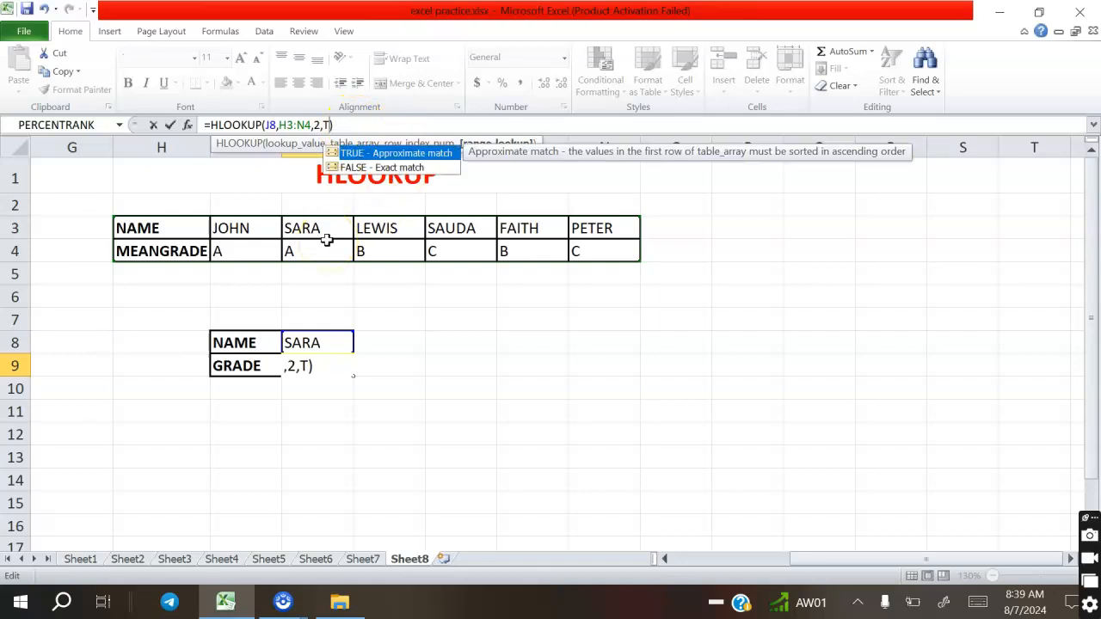
key(BackSpace)
click(423, 172)
double_click(423, 174)
click(380, 129)
key(Return)
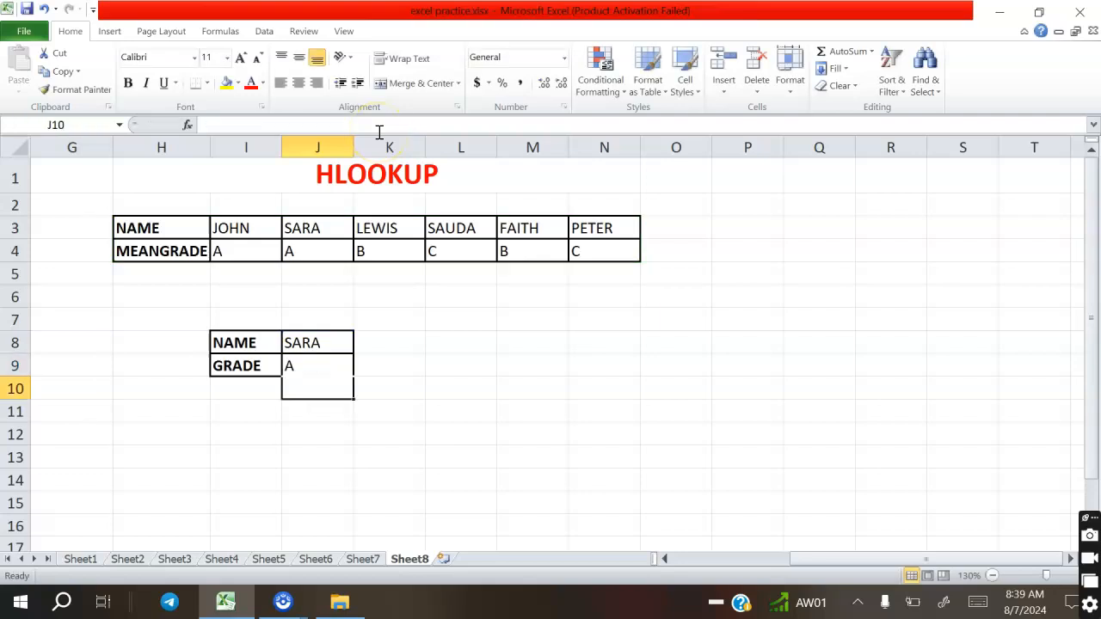
Replace the name in J8 with the student name from L3 to test the exact match
click(364, 474)
click(330, 343)
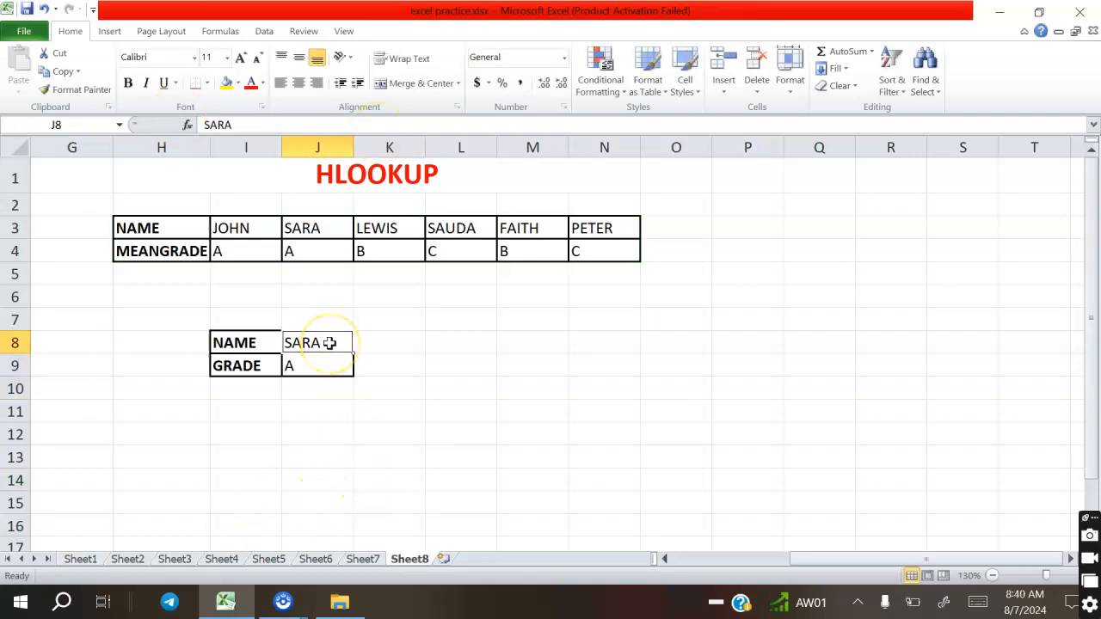
key(BackSpace)
text(SAUDA)
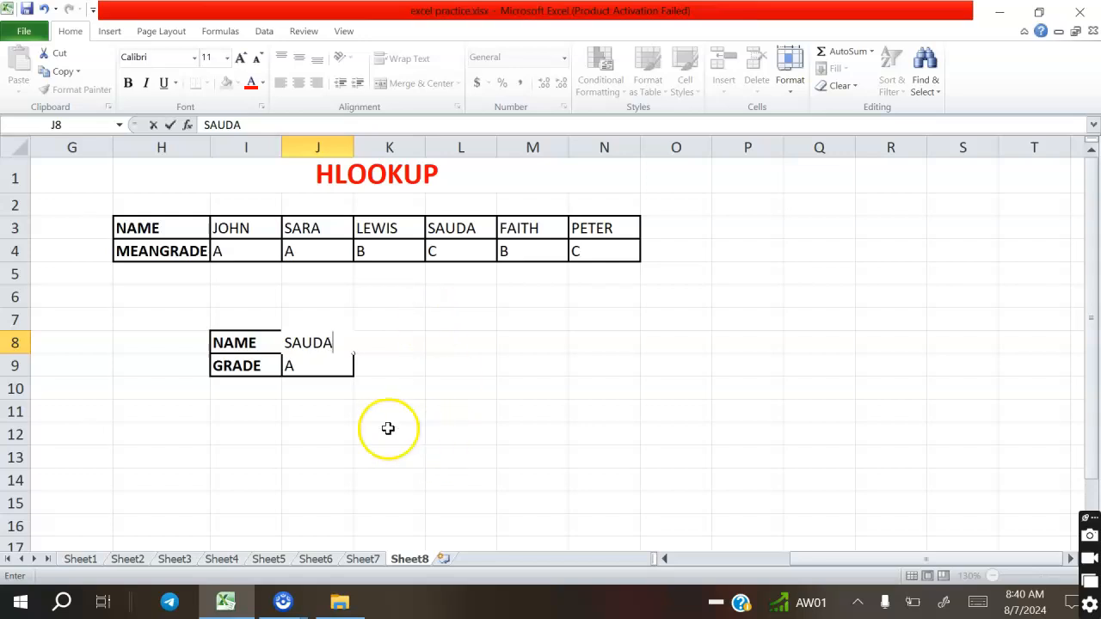
key(Return)
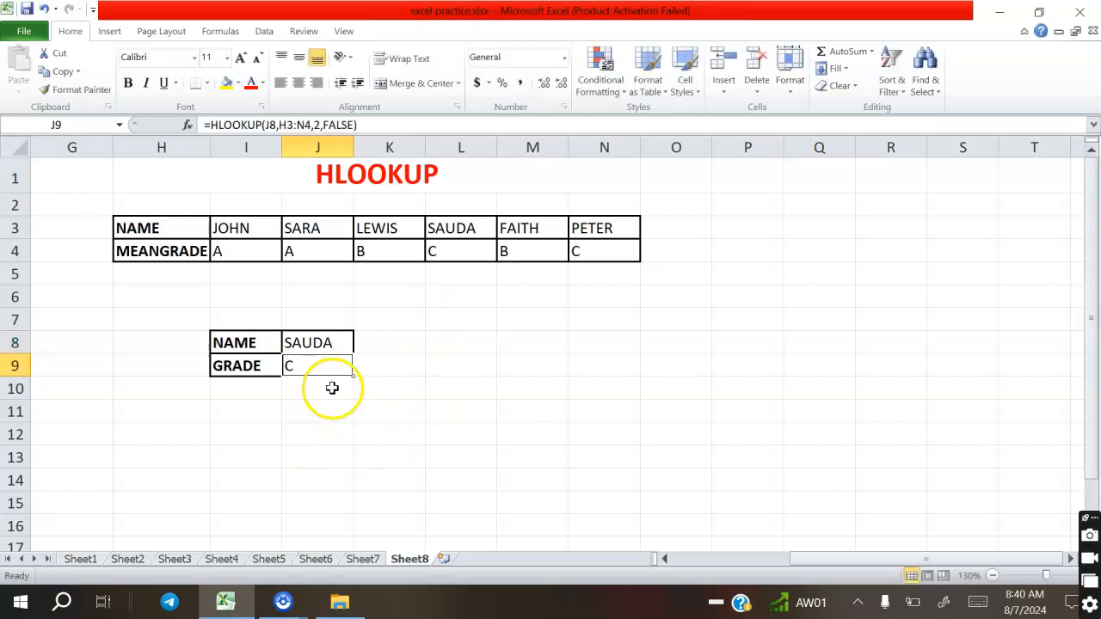